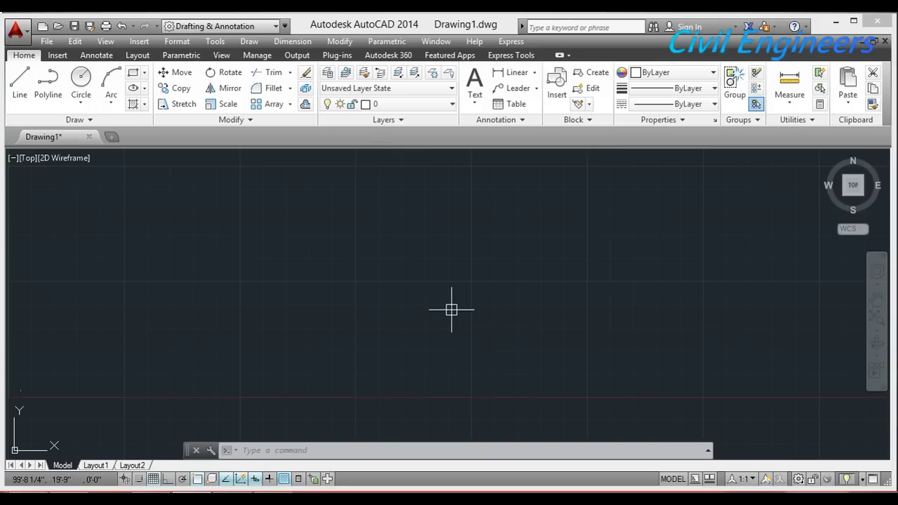
Step: Place five points with the PO command: upper left, upper right, right side, lower middle and left side
type("PO")
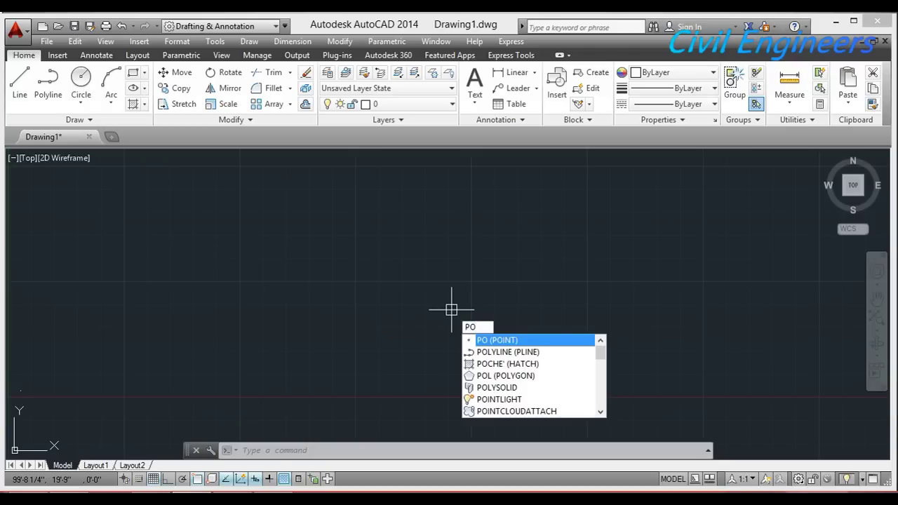
key("Return")
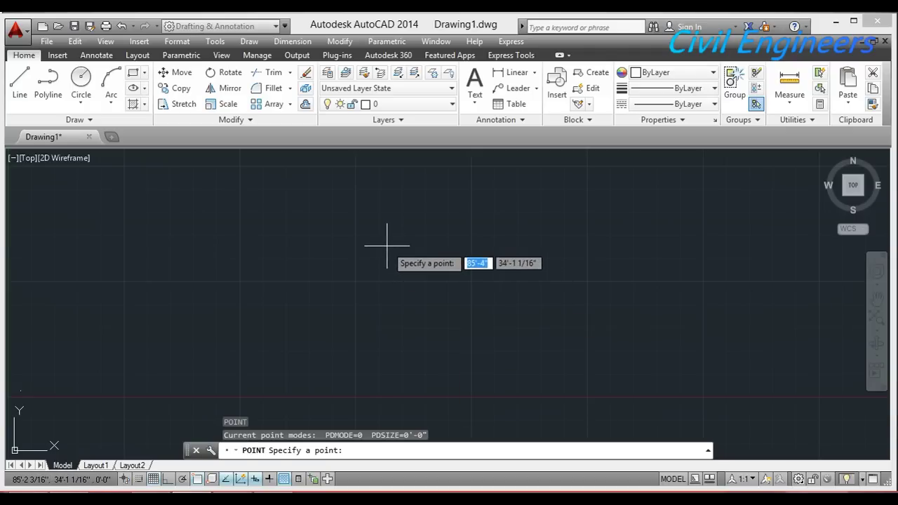
left_click(326, 204)
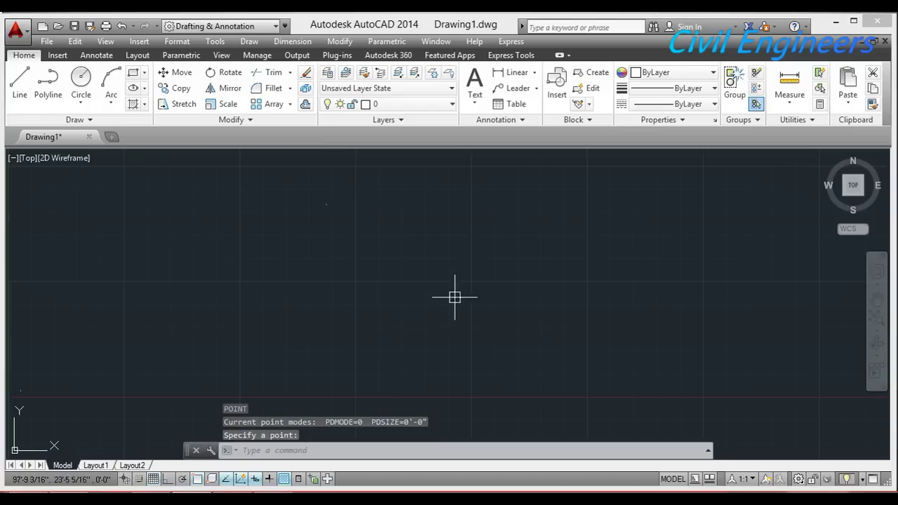
key("Return")
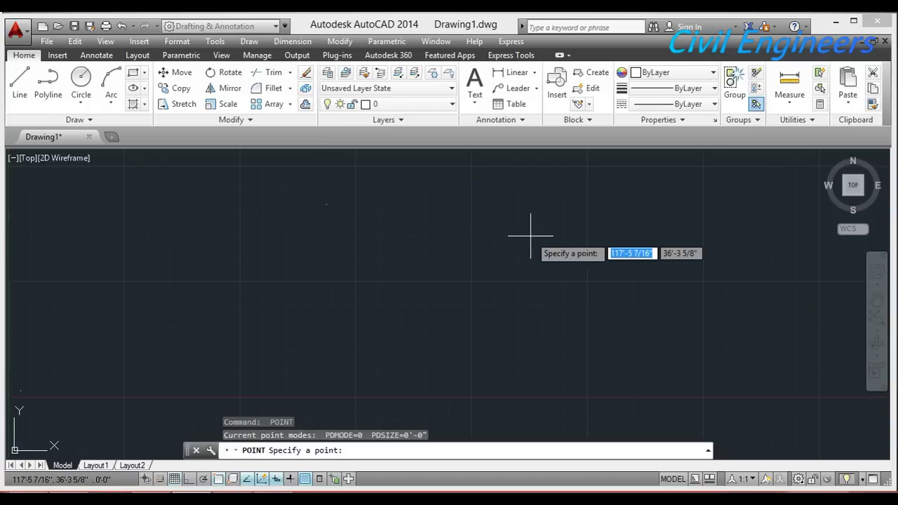
left_click(570, 189)
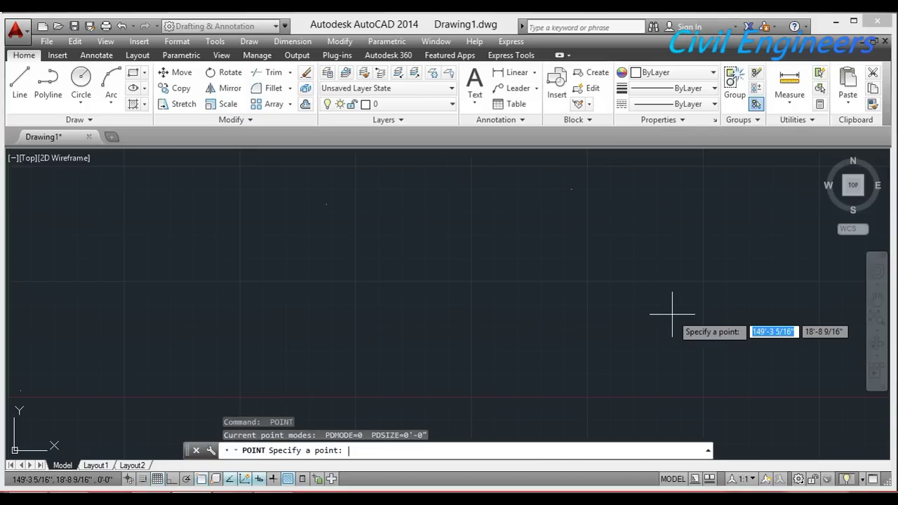
left_click(638, 317)
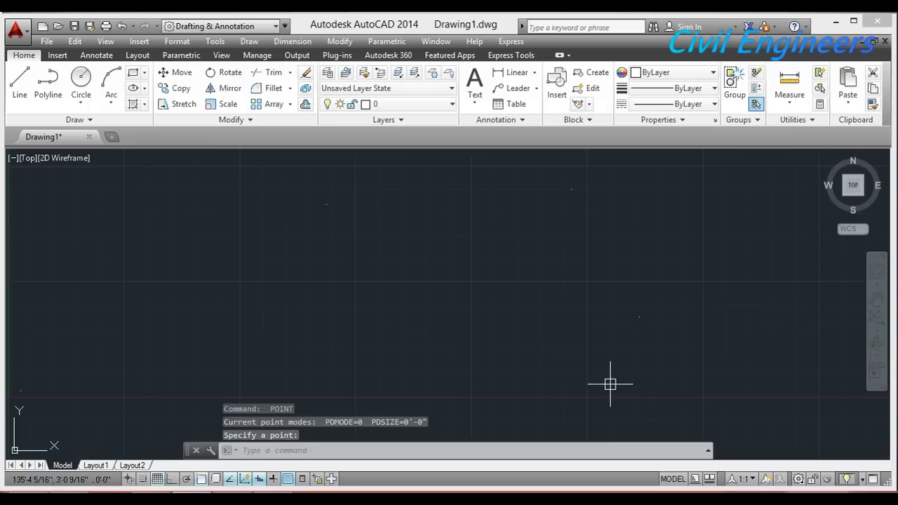
key("Return")
left_click(493, 346)
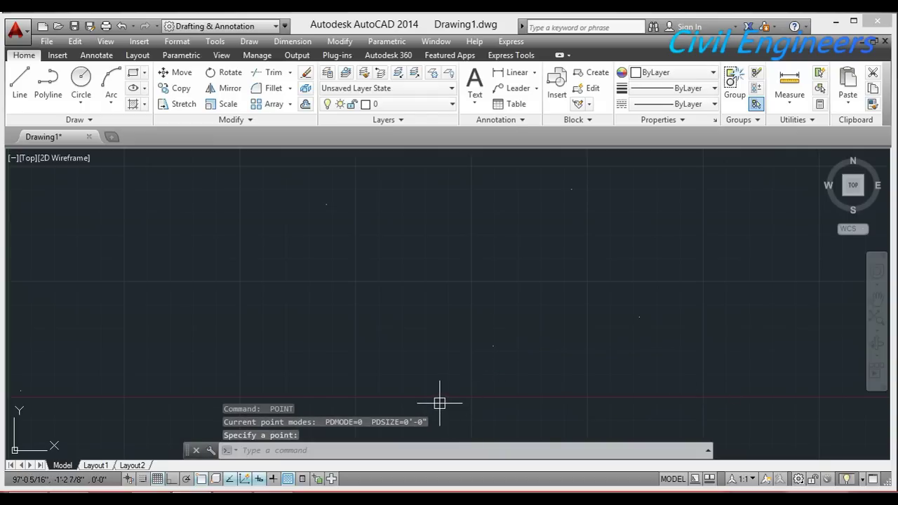
left_click(317, 317)
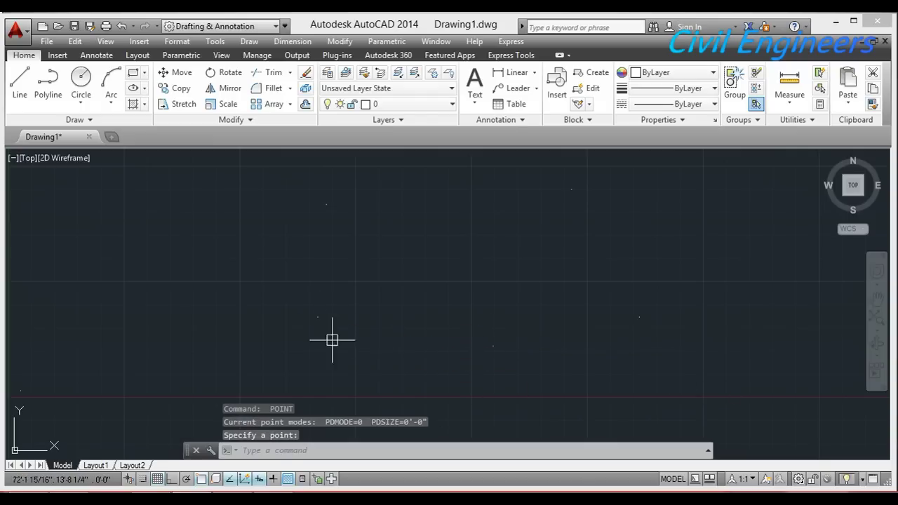
key("Escape")
key("Escape")
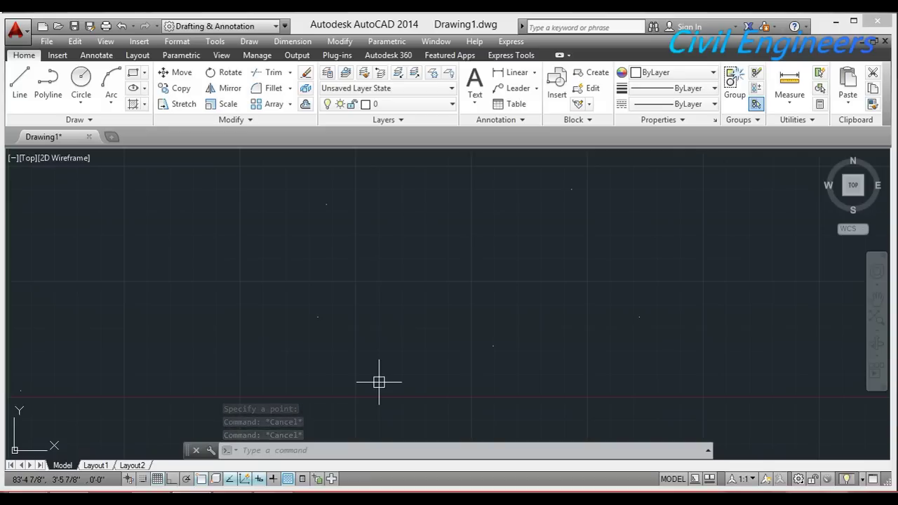
Step: Use DDPTYPE to set the point style to circle-with-crosshair at 5% size
type("DDPTYPE")
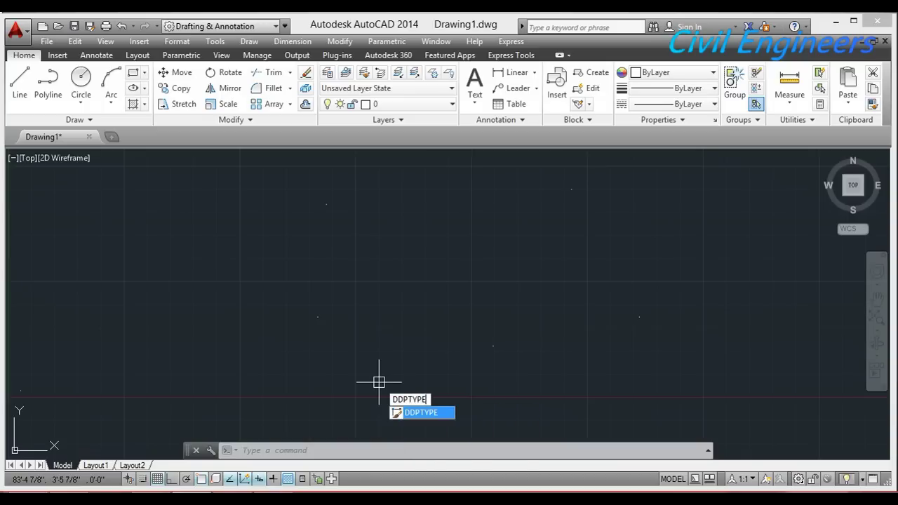
key("Return")
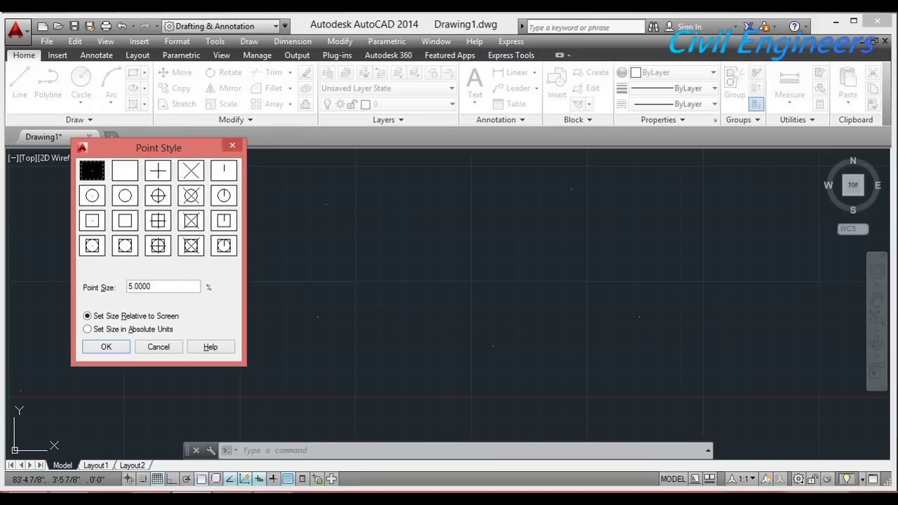
left_click(158, 195)
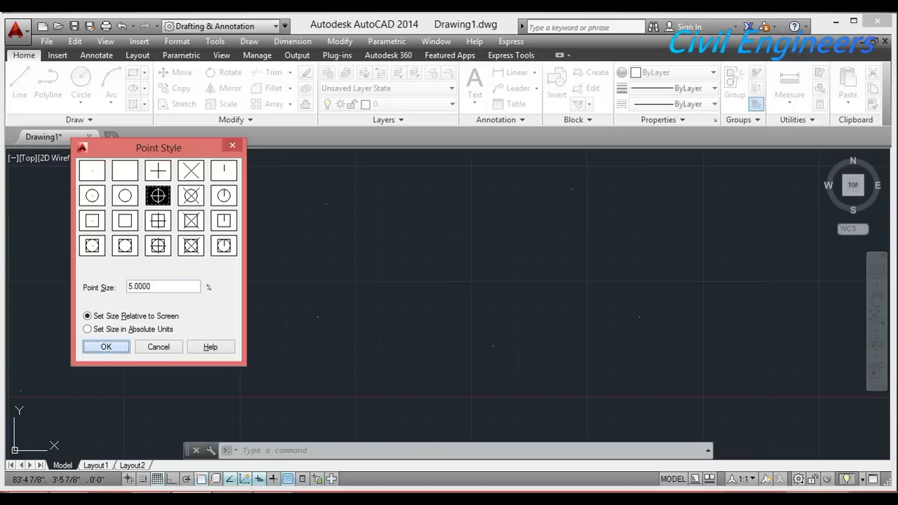
left_click(105, 346)
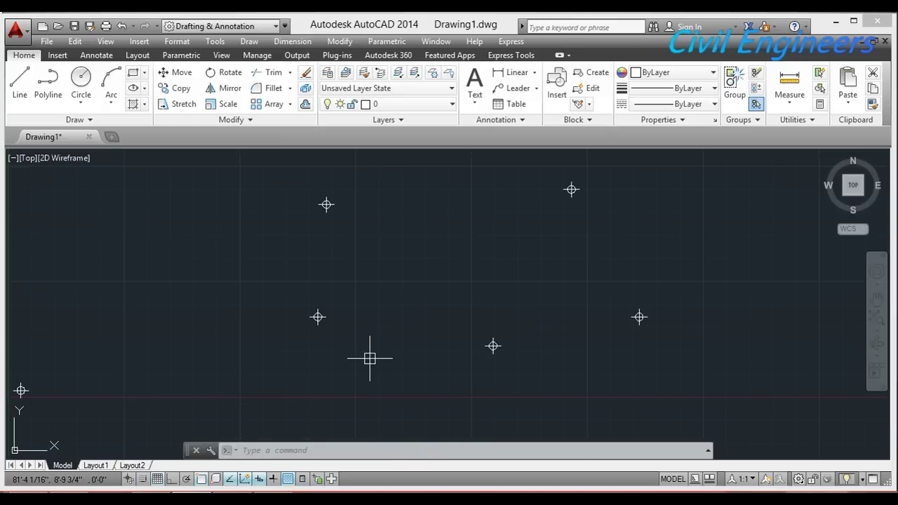
type("PL")
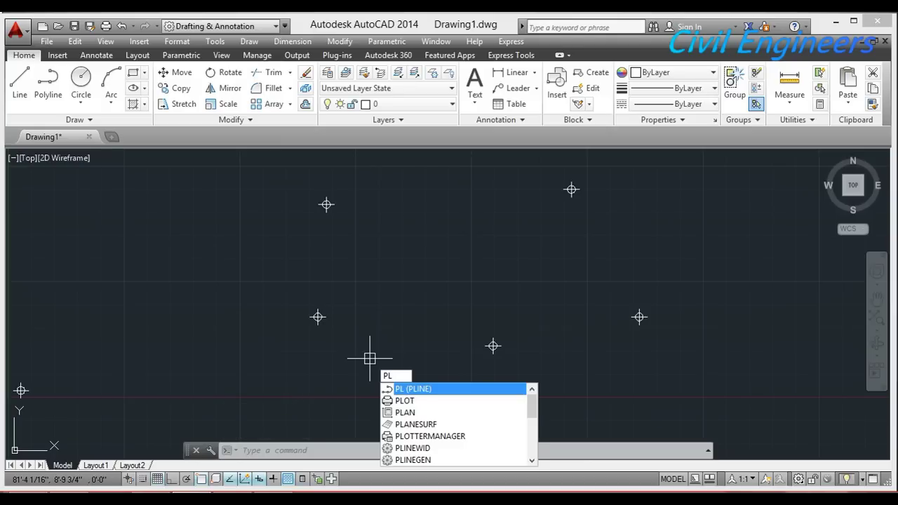
key("Return")
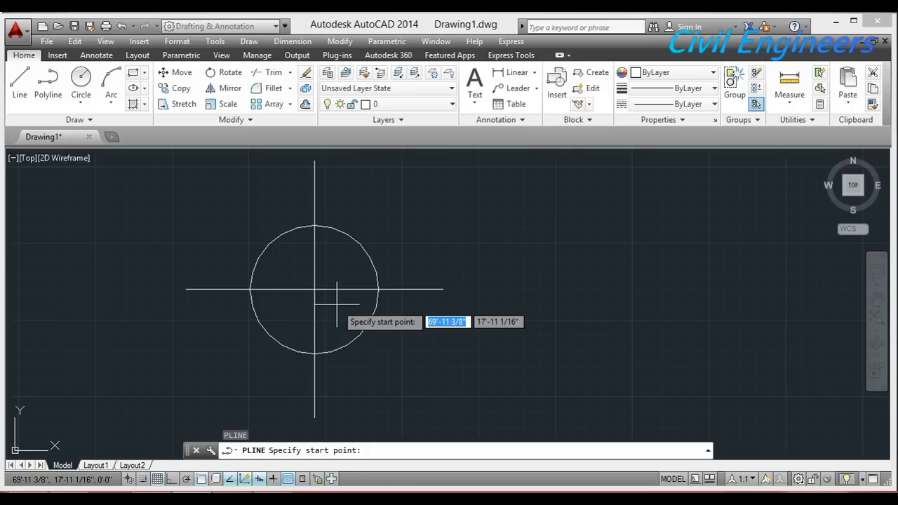
type("node")
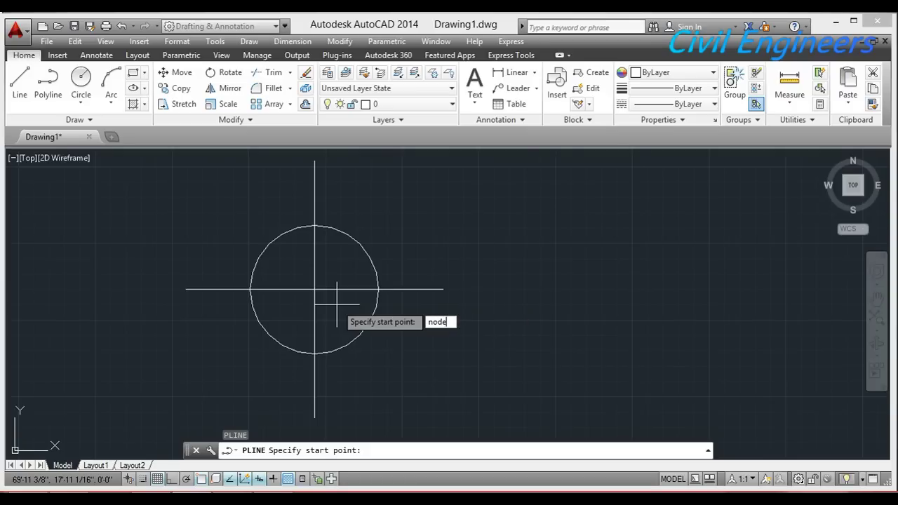
key("Return")
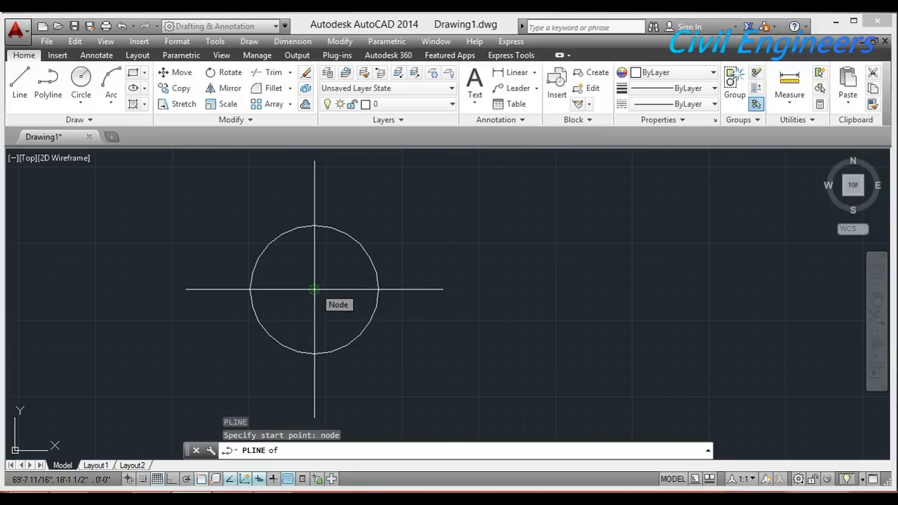
key("Escape")
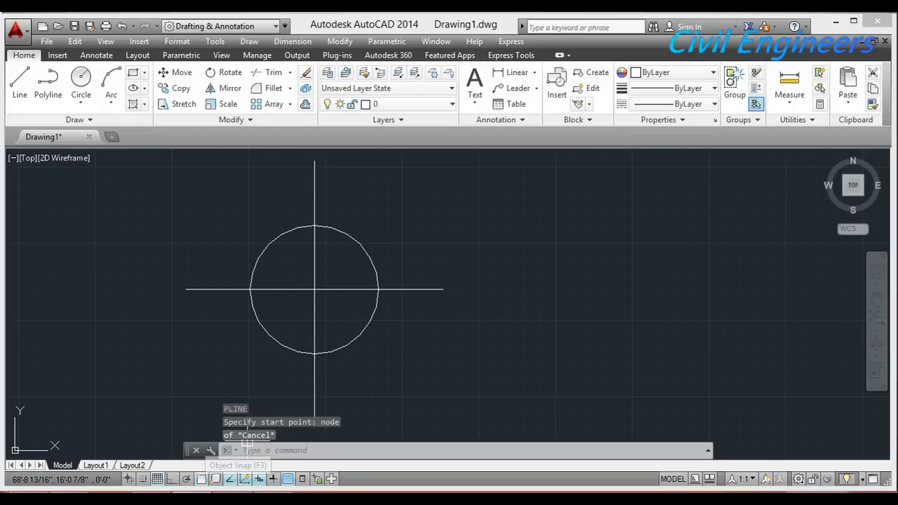
Step: Enable the Node object snap in the Drafting Settings Object Snap tab
right_click(201, 478)
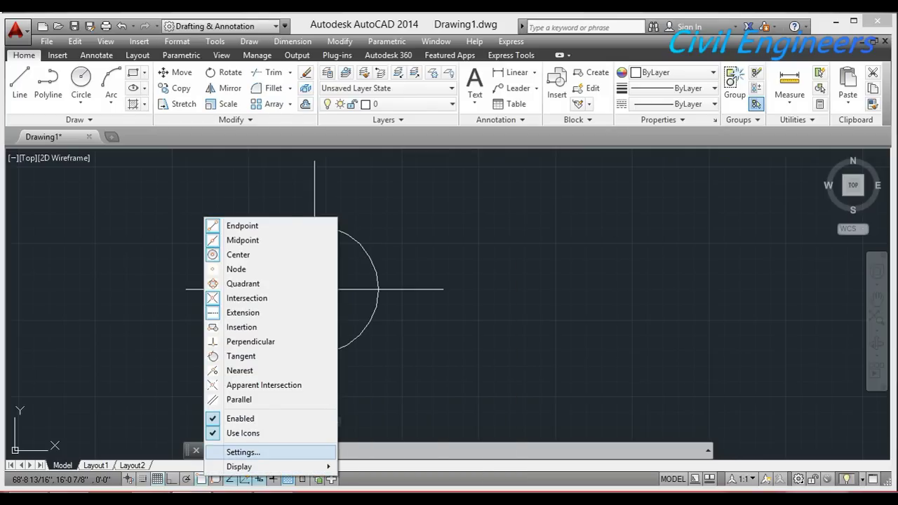
left_click(243, 452)
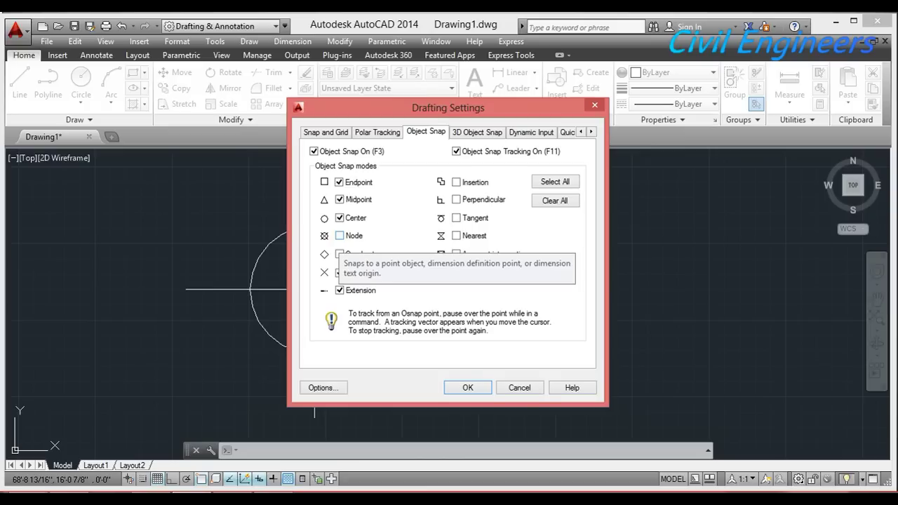
left_click(339, 236)
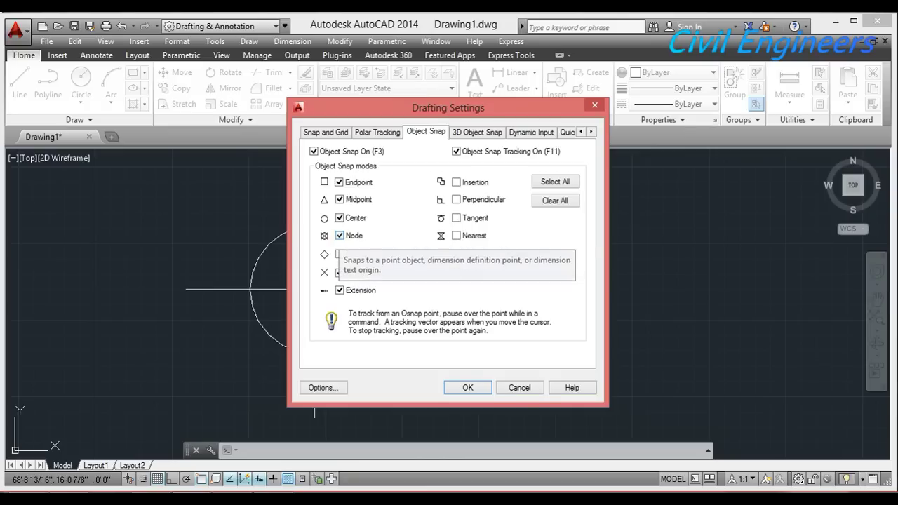
left_click(468, 387)
scroll(434, 357, "down", 3)
scroll(435, 359, "down", 3)
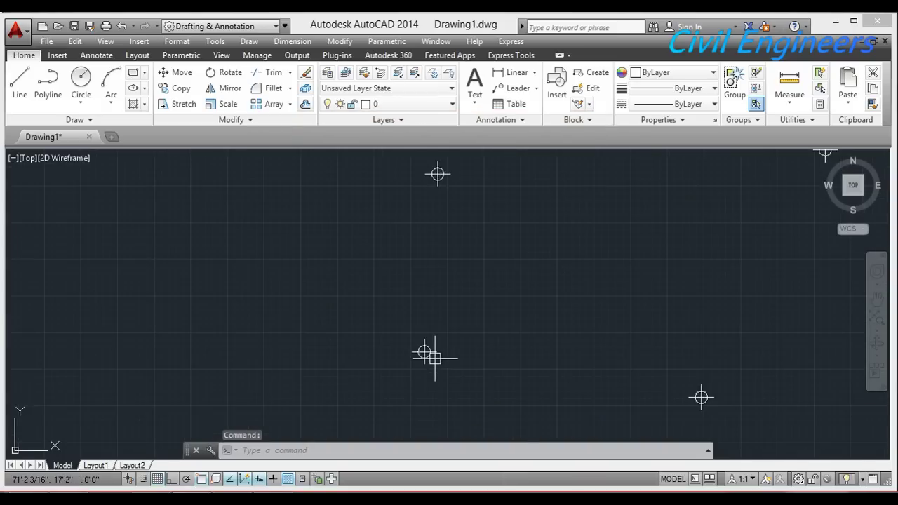
scroll(449, 359, "down", 2)
scroll(576, 356, "up", 2)
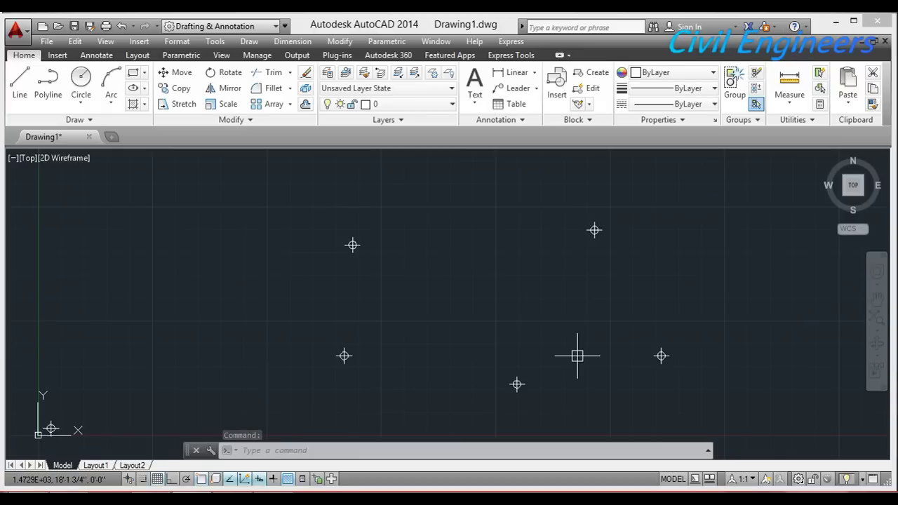
Step: Start a polyline on a point marker and snap its second and third vertices to the next markers
type("pl")
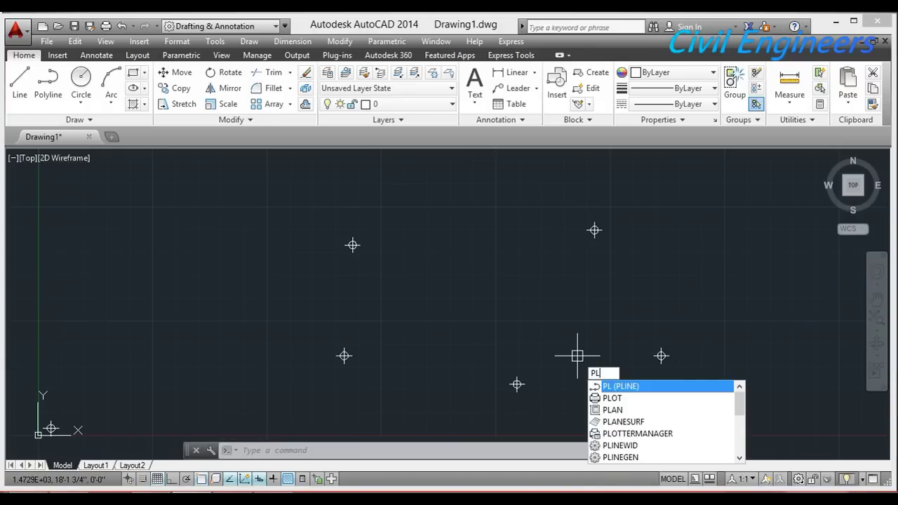
key("Return")
scroll(321, 361, "up", 2)
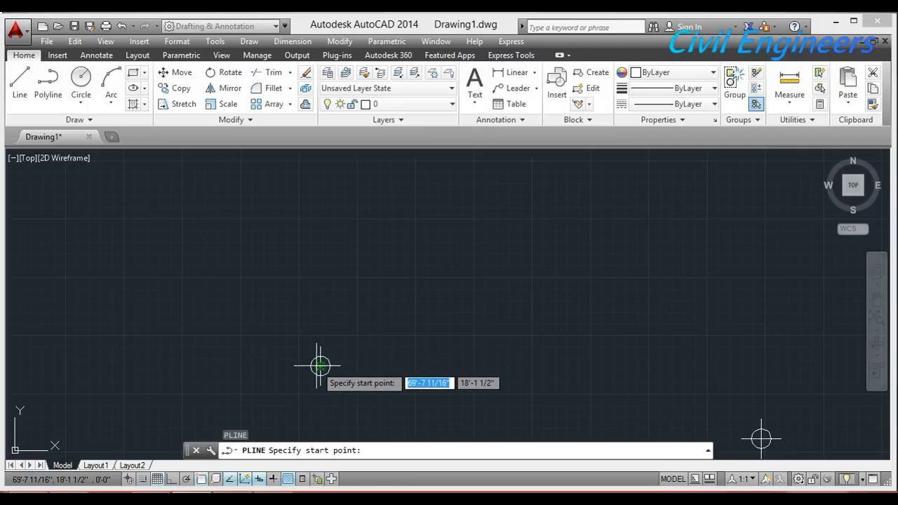
left_click(320, 366)
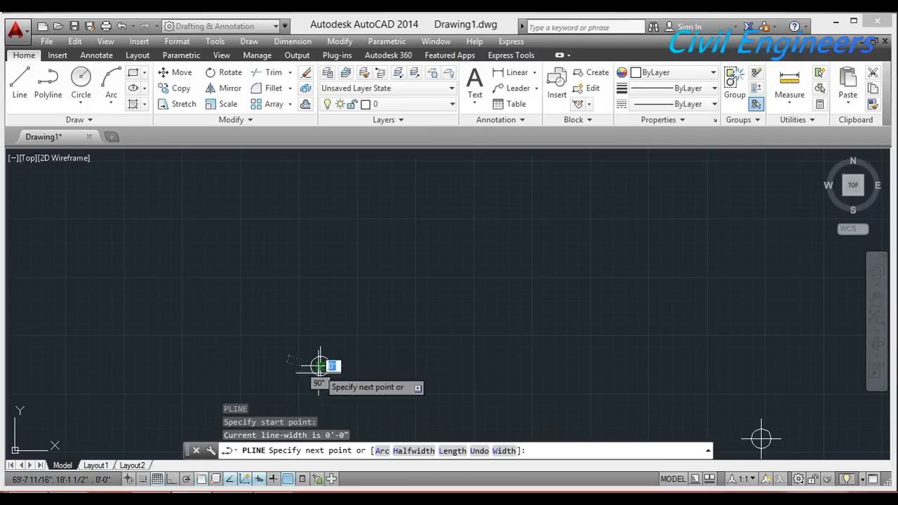
scroll(314, 379, "down", 2)
scroll(312, 392, "up", 4)
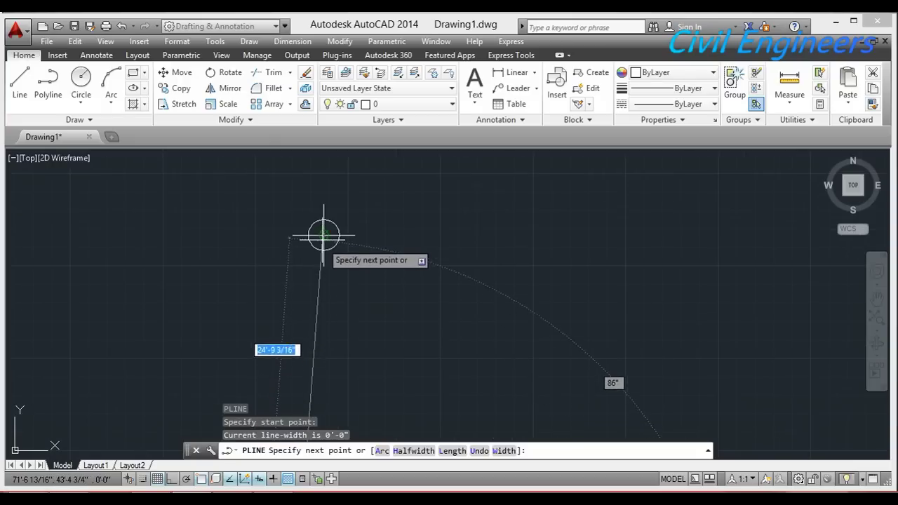
left_click(311, 266)
scroll(301, 298, "down", 2)
scroll(517, 225, "up", 3)
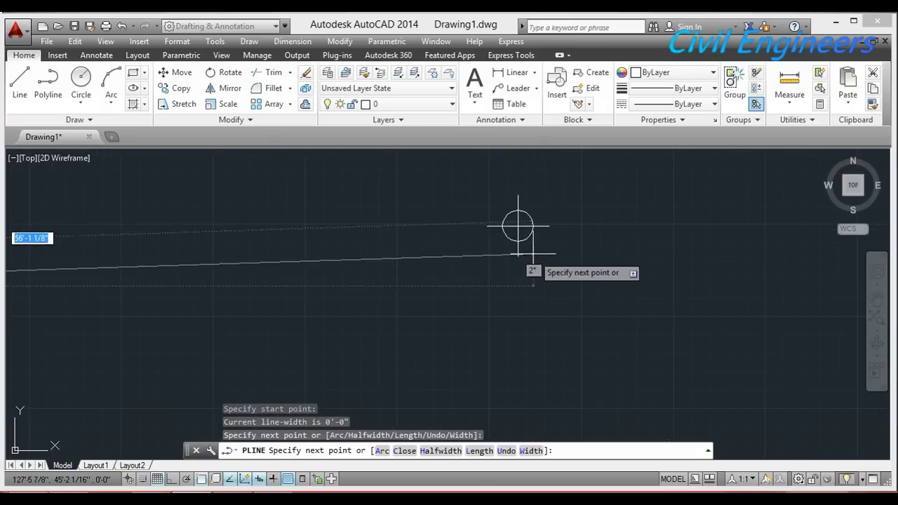
left_click(517, 225)
Step: Continue the polyline through the top-right, right and bottom markers, closing back at the first marker
scroll(520, 190, "down", 4)
left_click(520, 190)
scroll(554, 259, "up", 4)
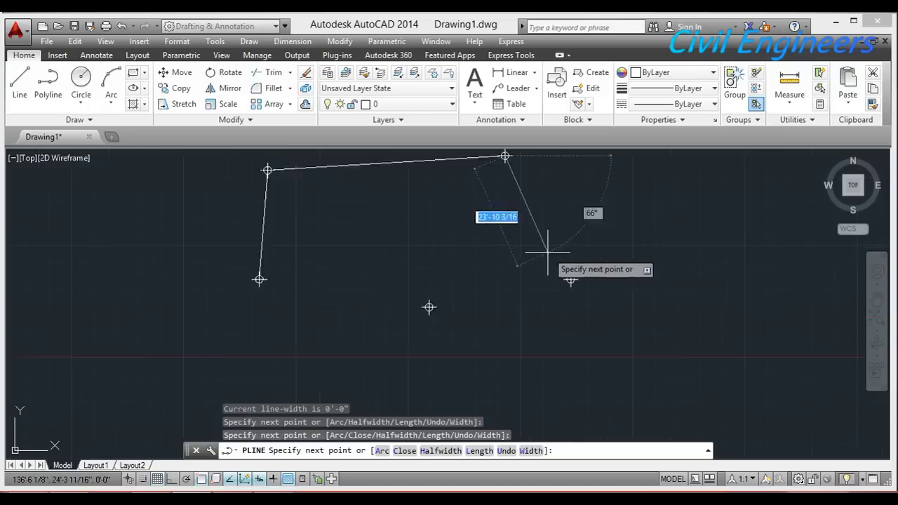
left_click(585, 294)
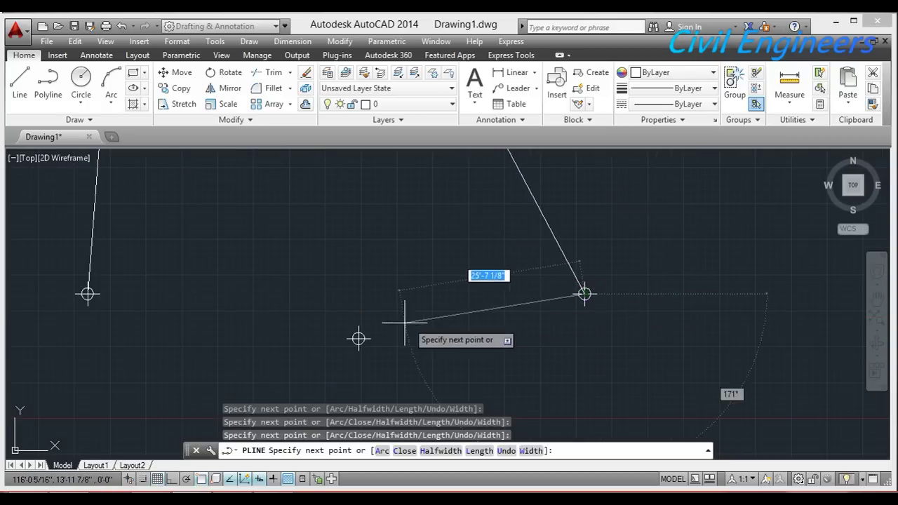
left_click(358, 338)
left_click(88, 293)
scroll(273, 330, "down", 3)
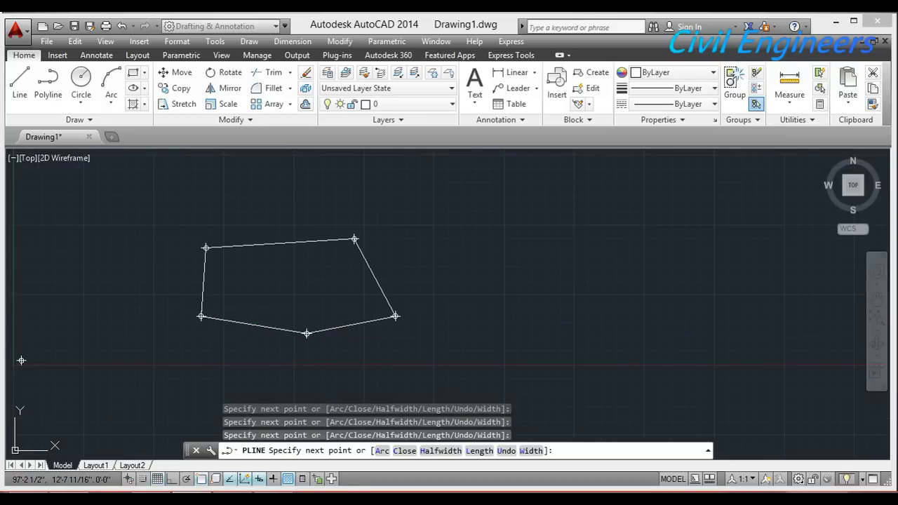
scroll(337, 280, "up", 2)
key("Escape")
key("Escape")
key("Escape")
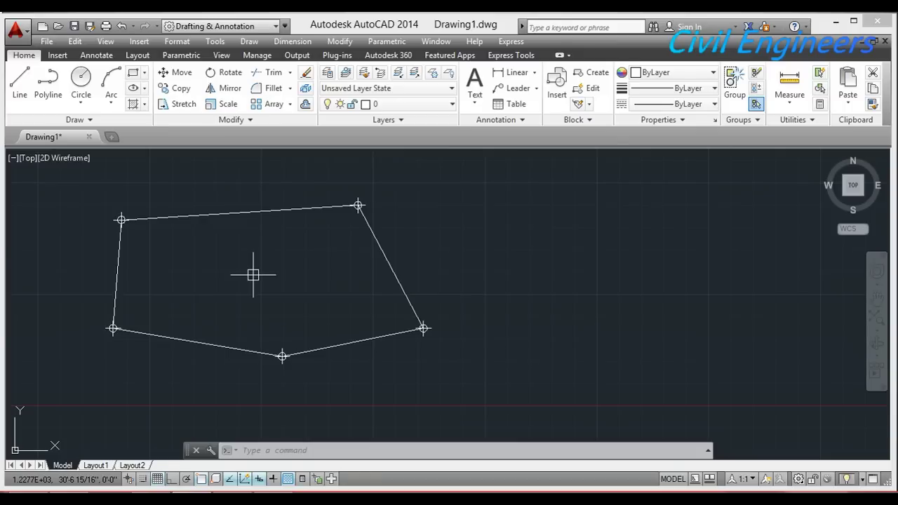
type("AA")
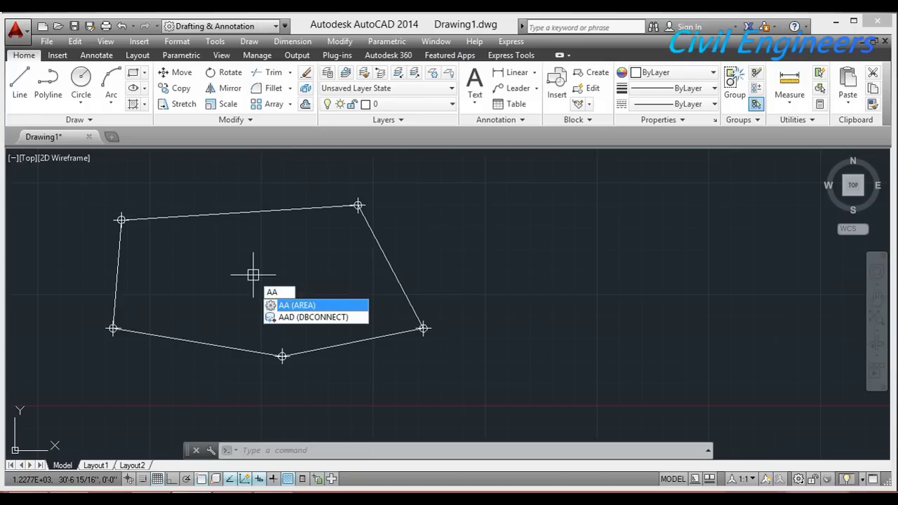
key("Return")
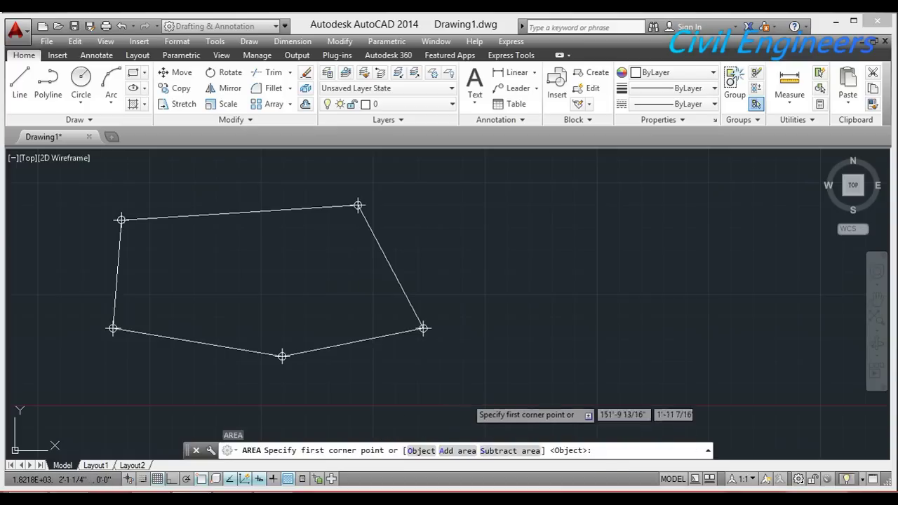
key("Escape")
key("Escape")
key("Escape")
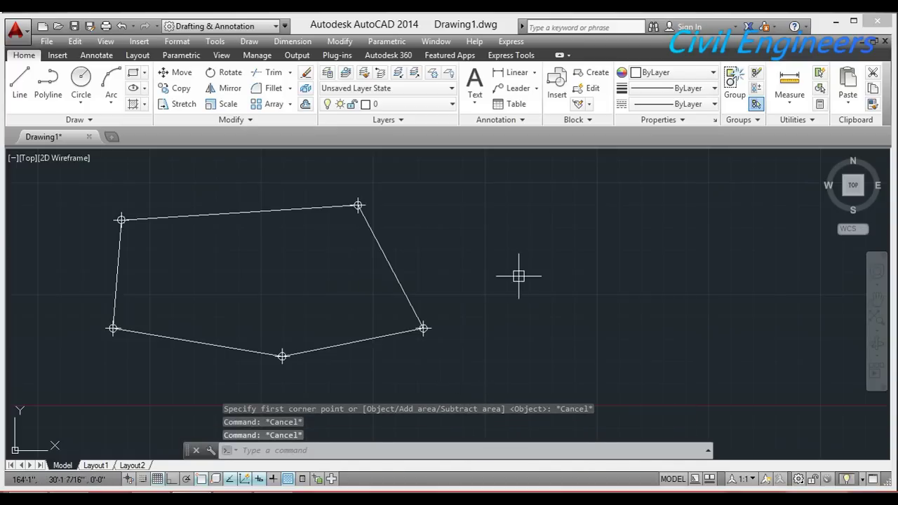
left_click(396, 264)
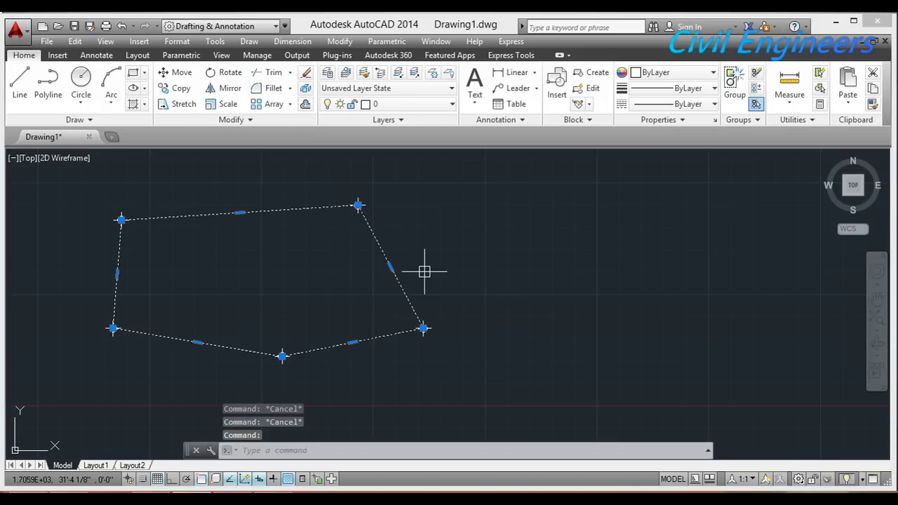
key("Escape")
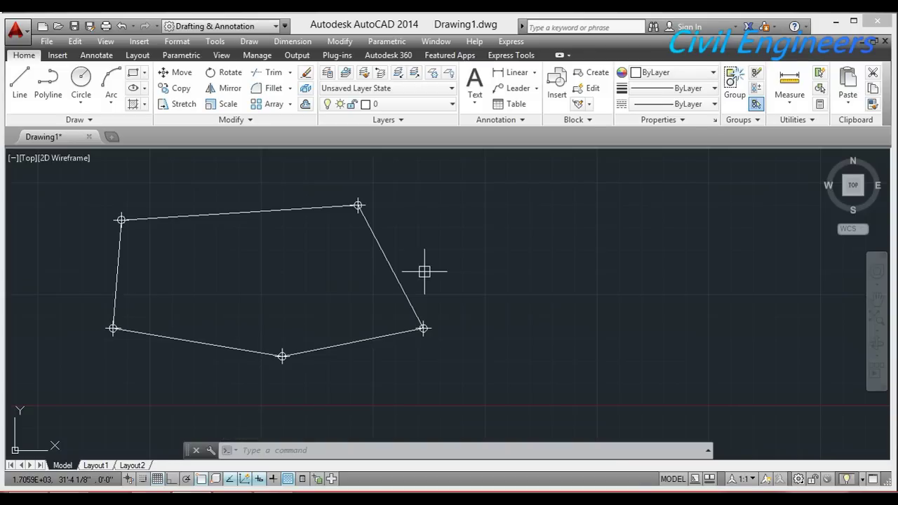
Step: Measure the pentagon with AA using the Object option: 282683.67 sq in, perimeter 186'-4 11/16"
type("aa")
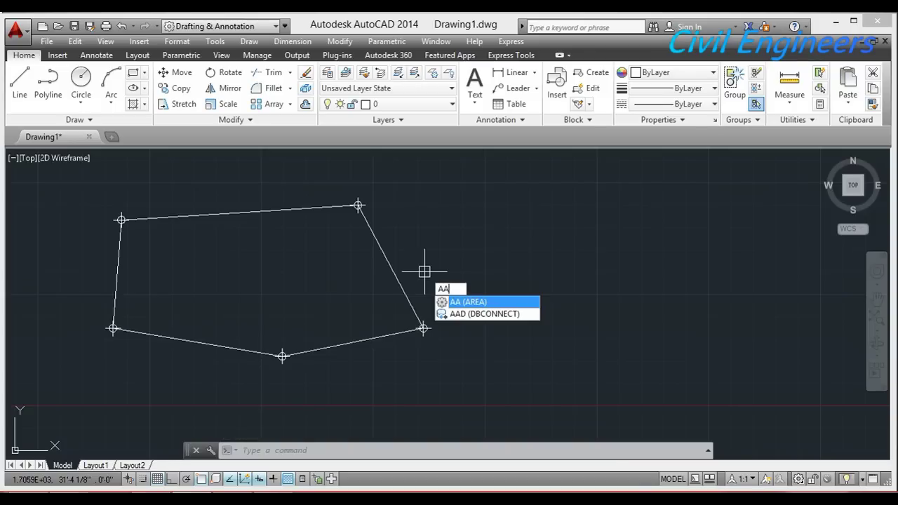
key("Return")
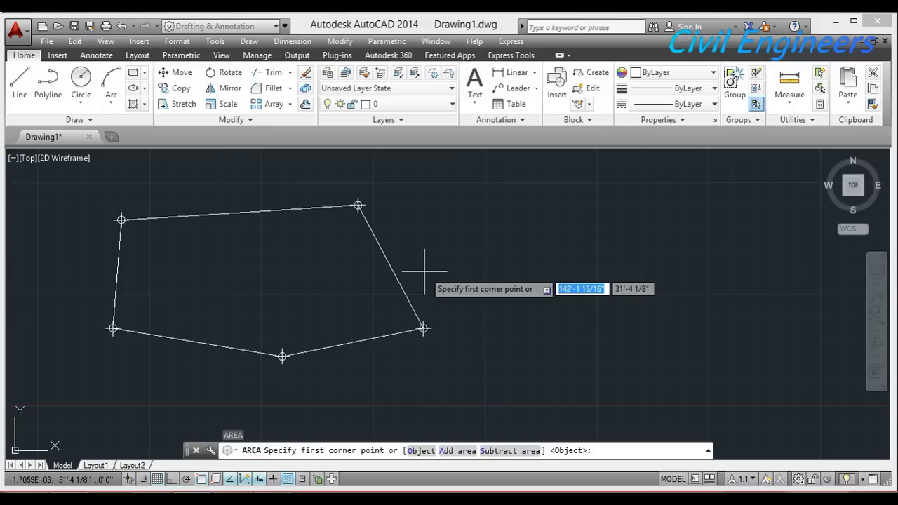
type("o")
key("Return")
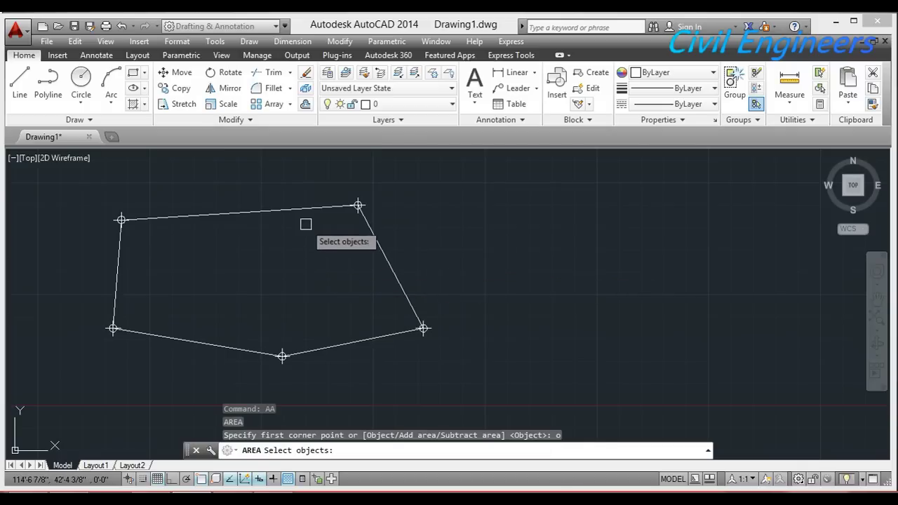
left_click(287, 211)
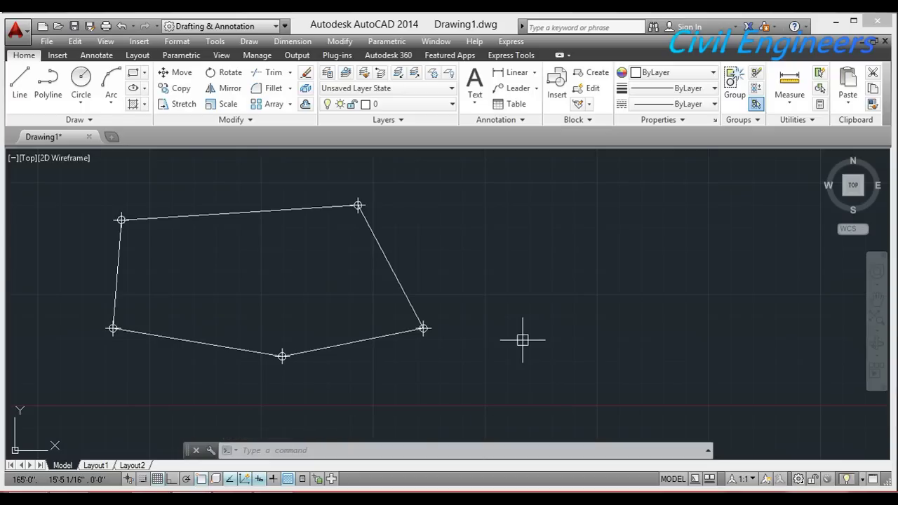
Step: Run AA in Add area mode and pick the top-left, top-right, right, bottom and left corners
type("aa")
key("Return")
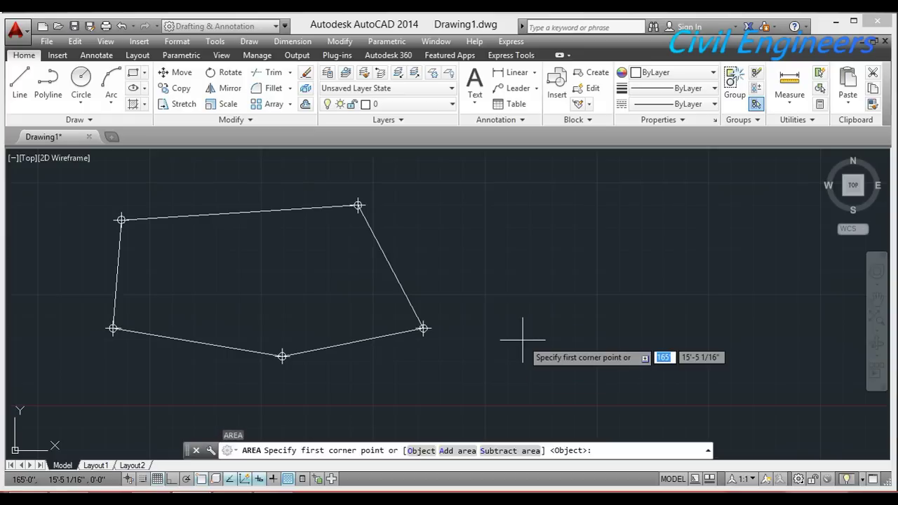
type("a")
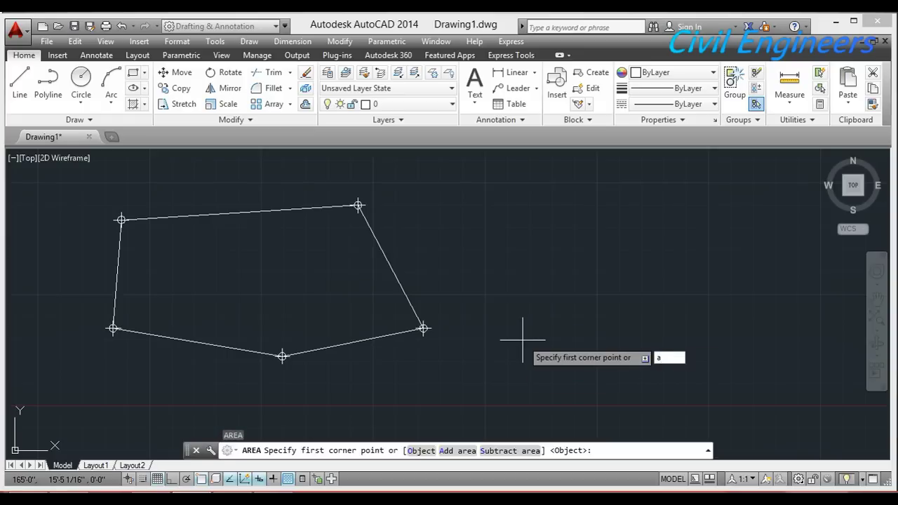
key("Return")
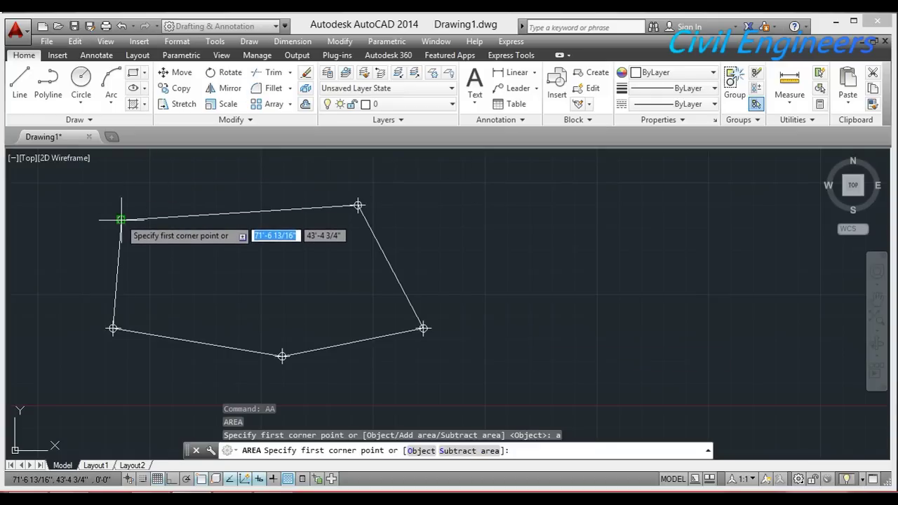
left_click(121, 220)
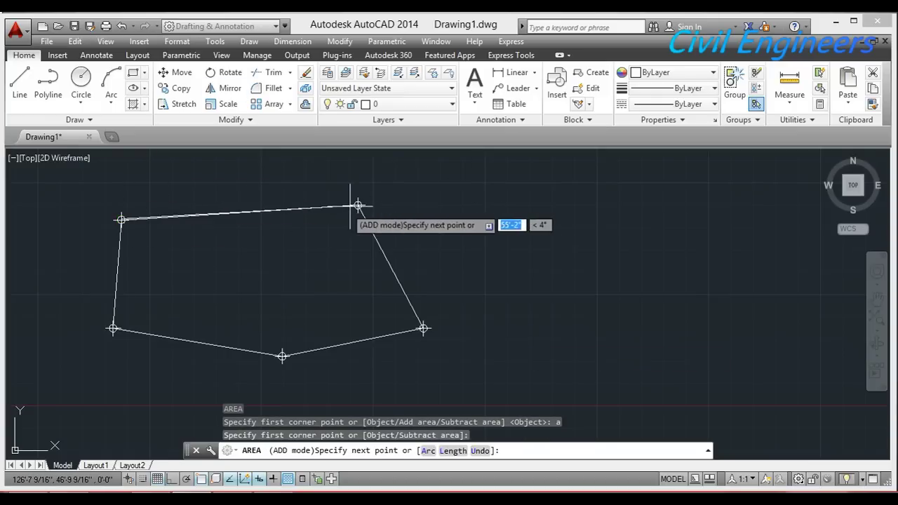
left_click(357, 205)
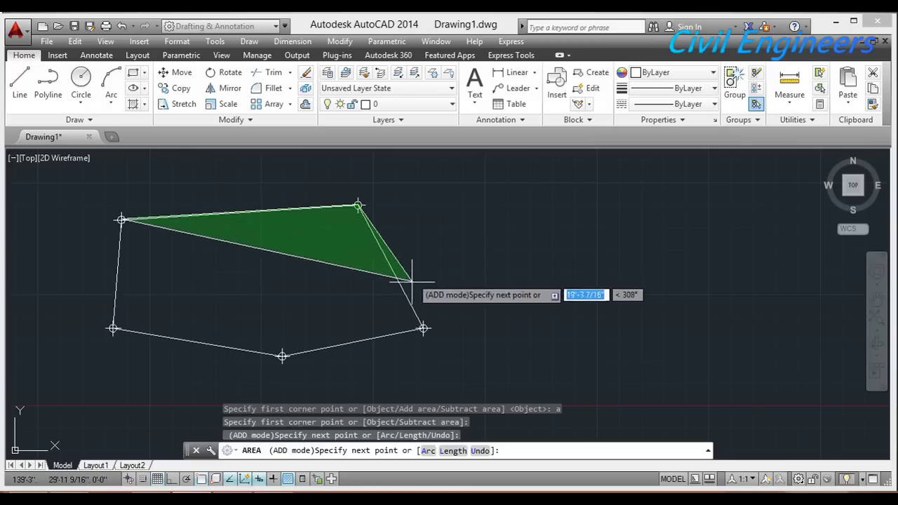
left_click(422, 328)
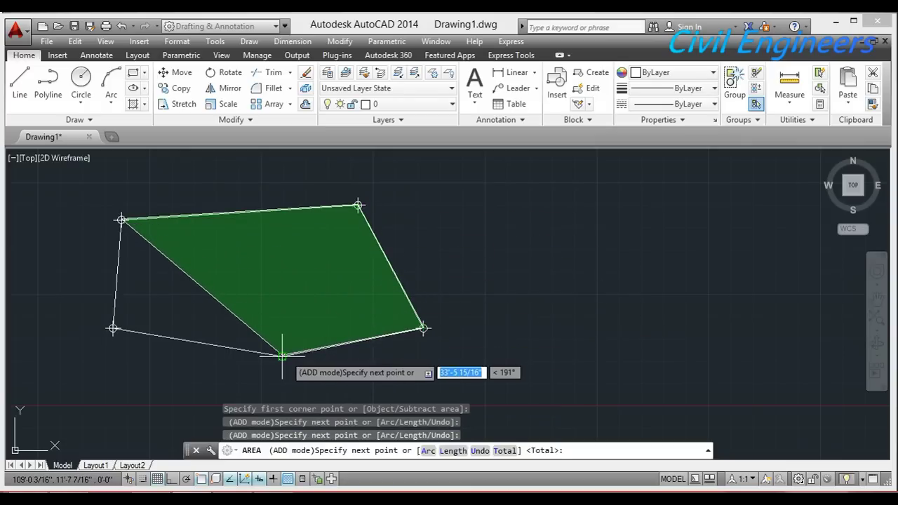
left_click(281, 356)
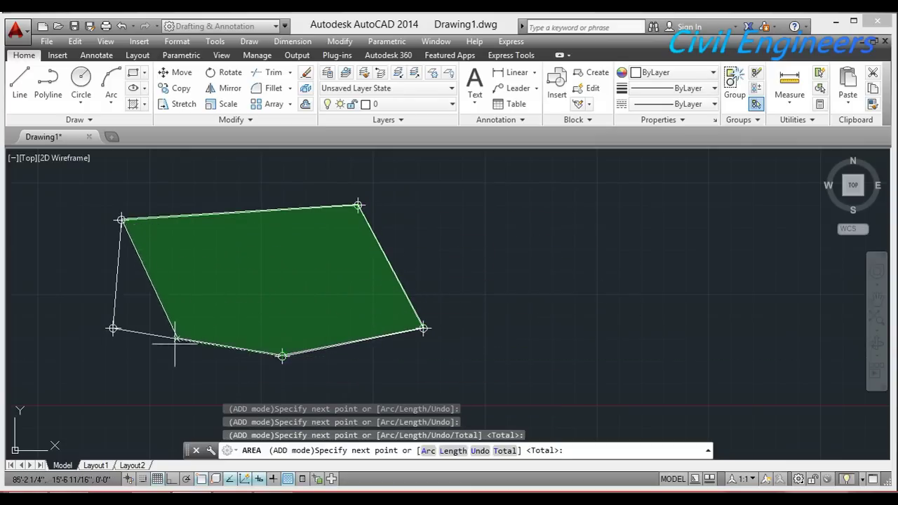
left_click(113, 327)
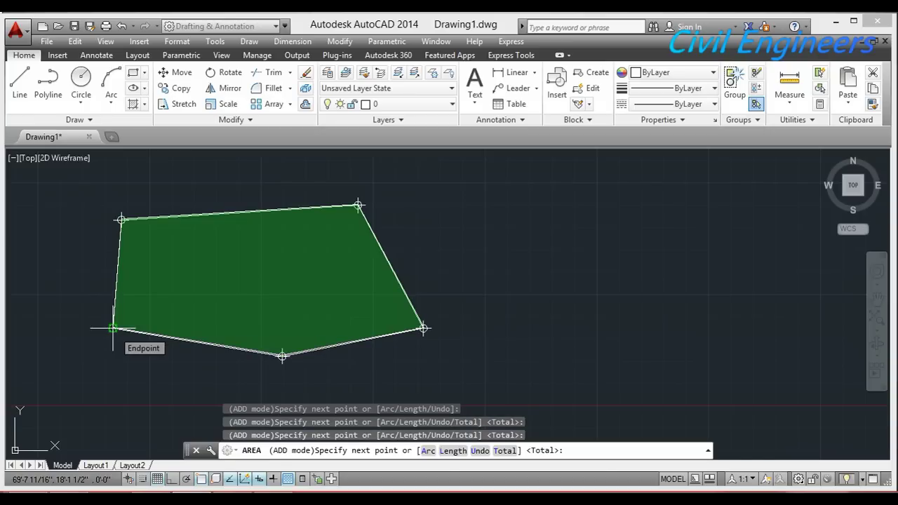
Step: Total the added area (282683.67 sq in / 1963.0810 sq ft), then exit AREA
key("Return")
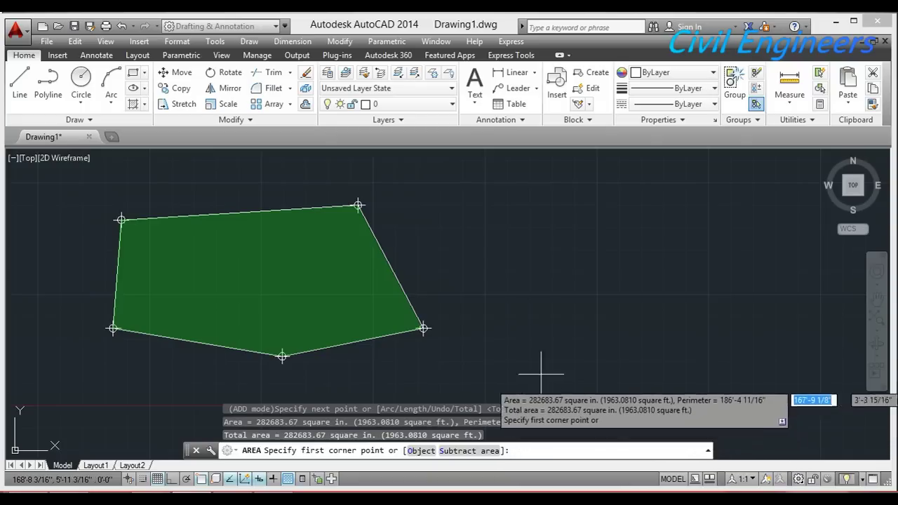
key("Escape")
key("Escape")
key("Escape")
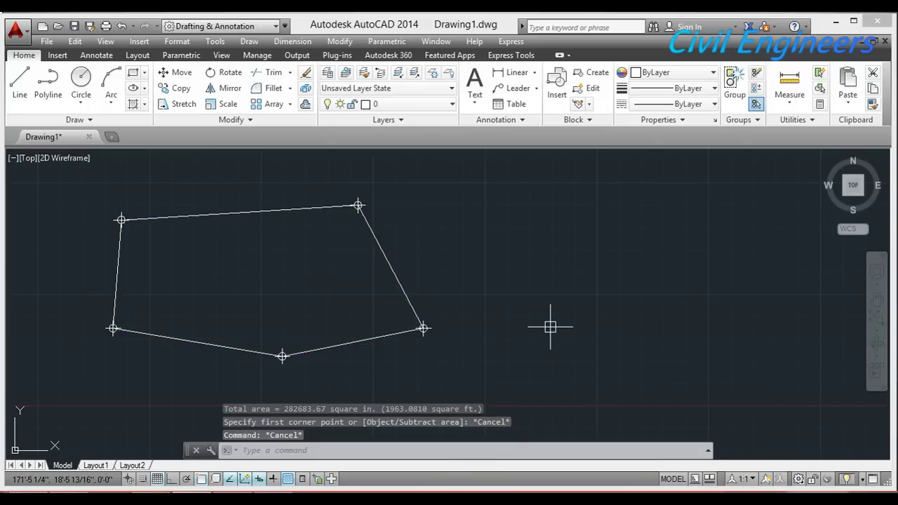